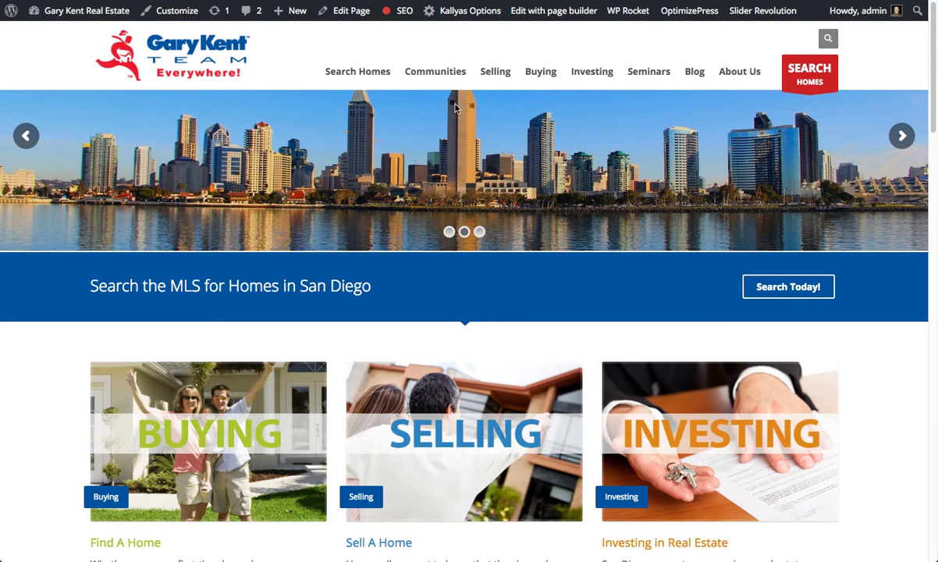
Step: Open the WordPress menu editor from the site's dashboard and choose Main Nav (Main Navigation) as the menu to edit
mouse_move(449, 71)
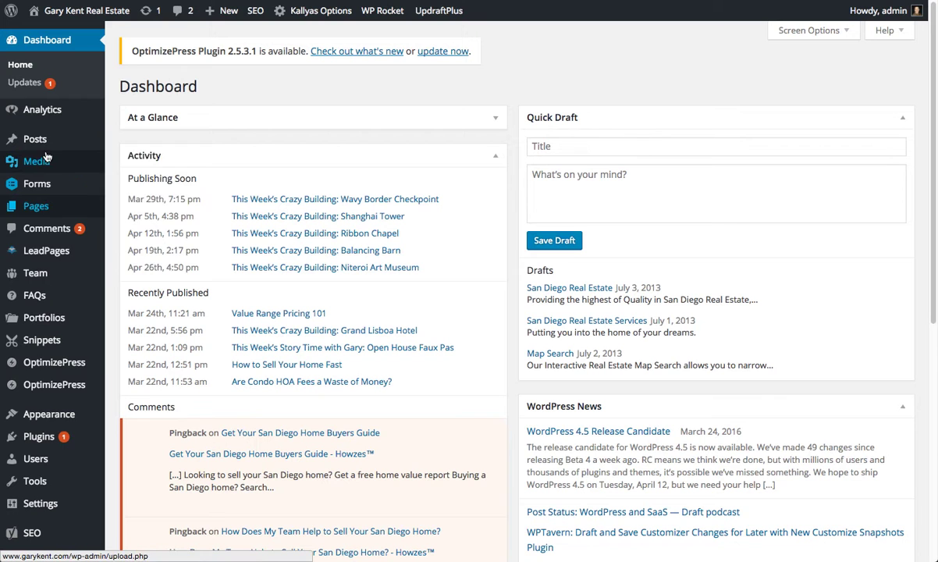
mouse_move(39, 250)
mouse_move(39, 415)
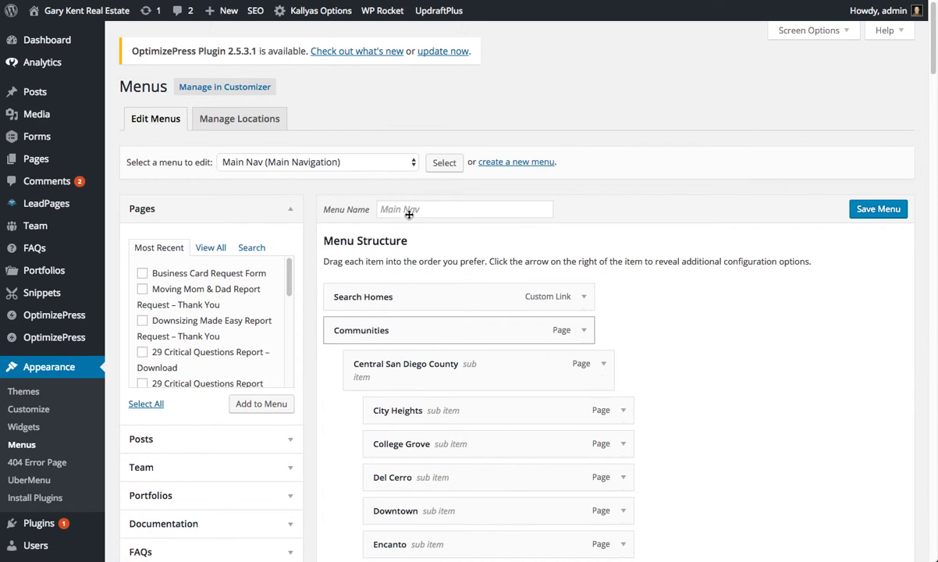
click(367, 162)
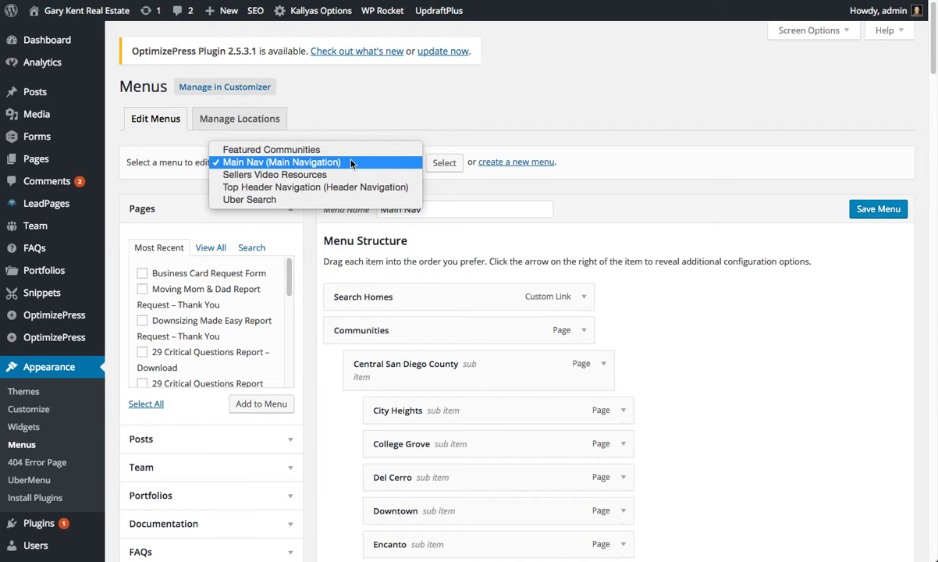
click(351, 162)
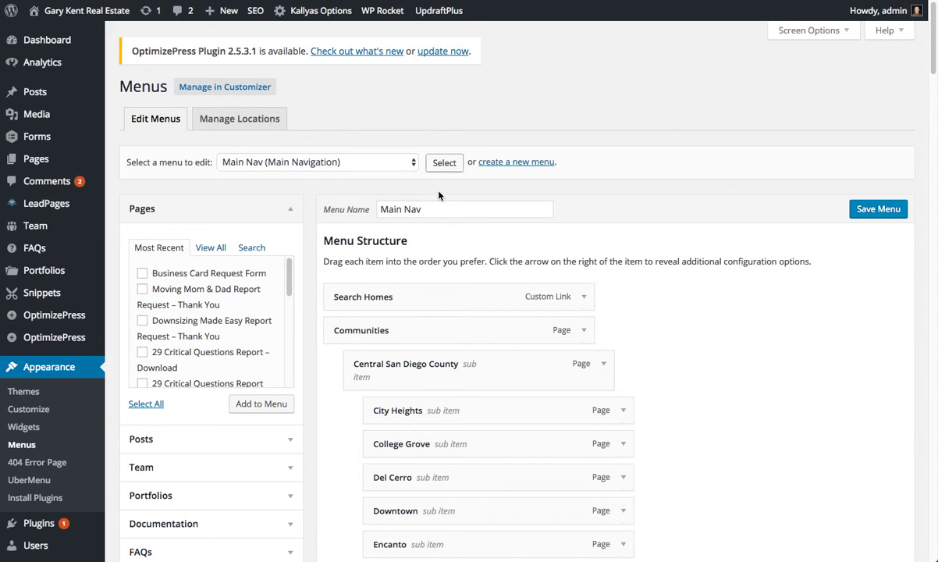
Step: Look through the content types that can be added to the menu, from Pages down to UberMenu Advanced Items
scroll(438, 197, down, 5)
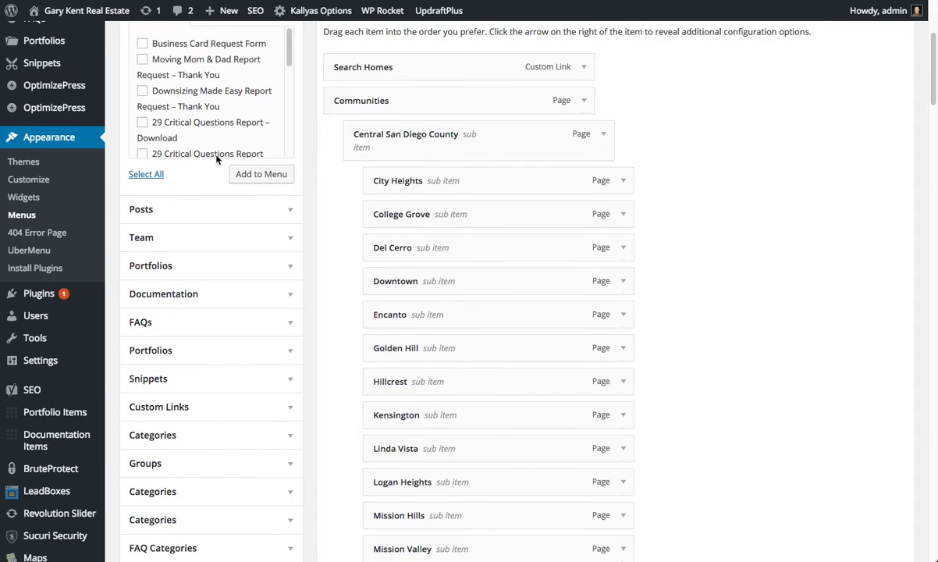
scroll(247, 167, up, 4)
click(294, 148)
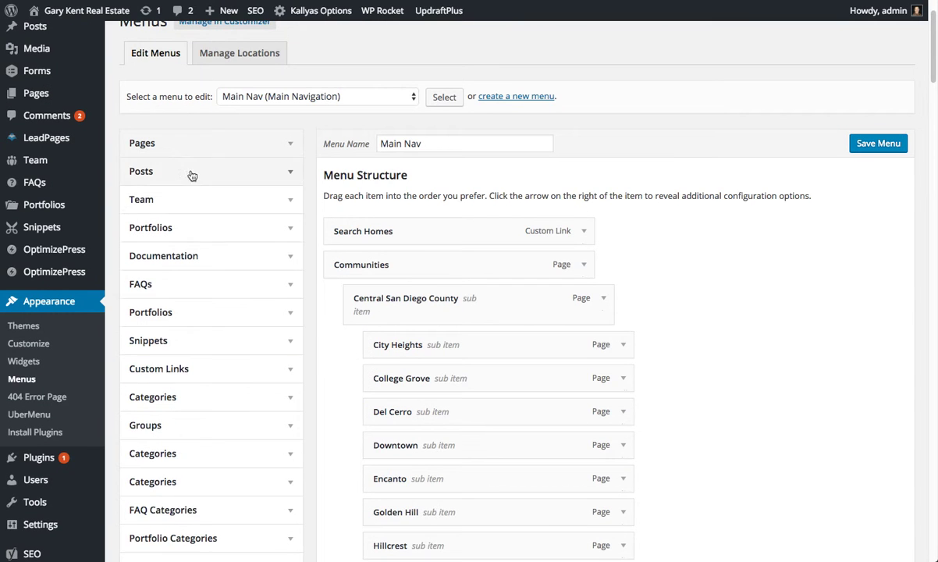
scroll(184, 300, down, 6)
scroll(182, 289, up, 3)
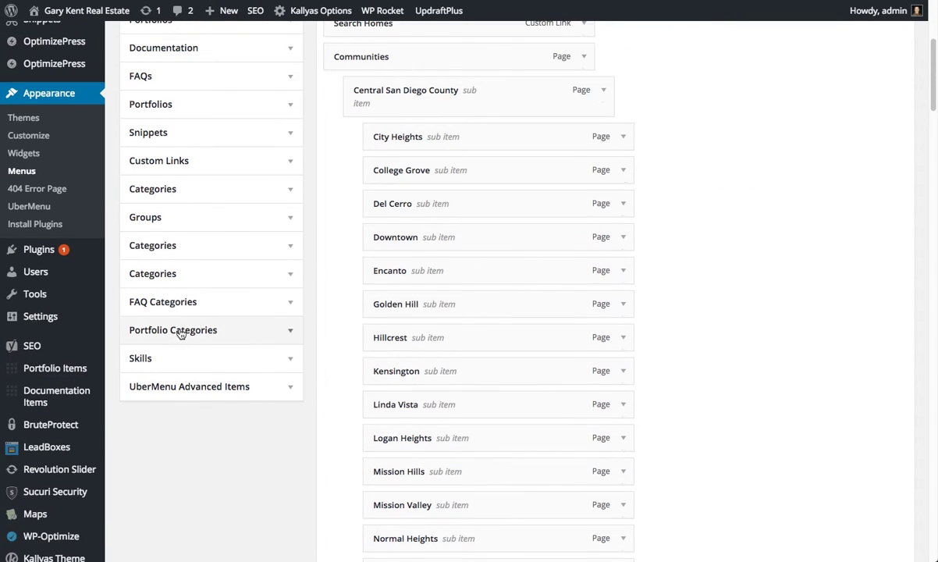
scroll(185, 286, up, 5)
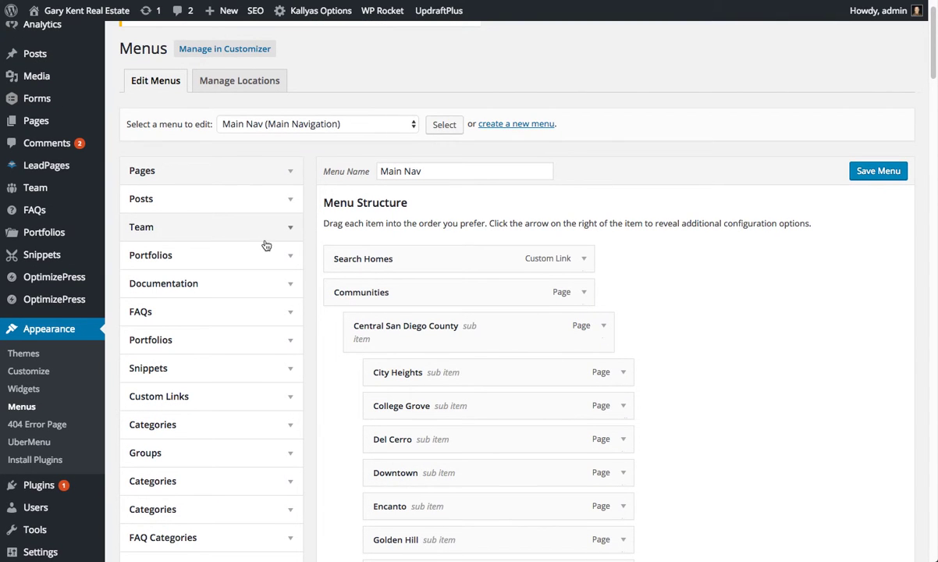
scroll(265, 245, down, 1)
Step: Examine the ways of finding pages for the menu, including the most recent pages and the full page list
click(291, 157)
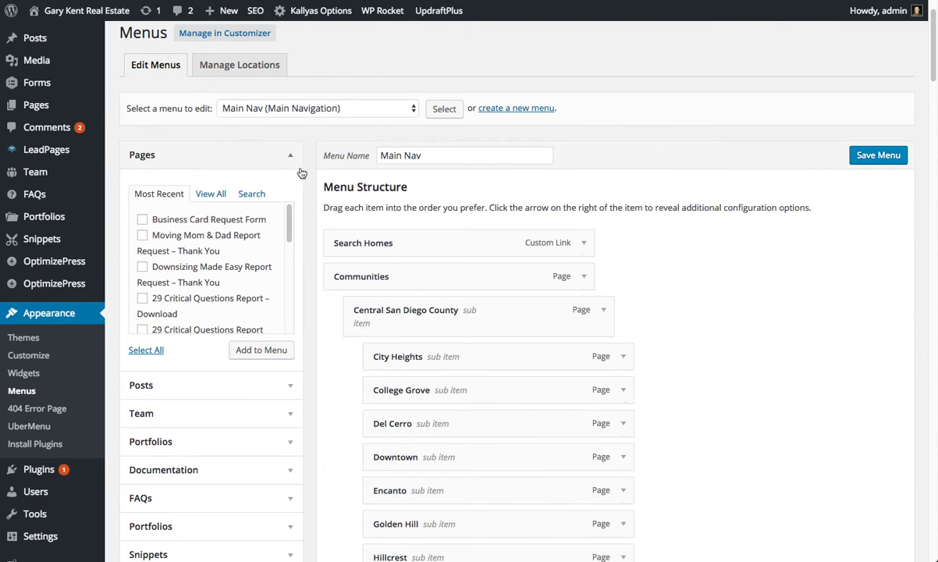
click(256, 193)
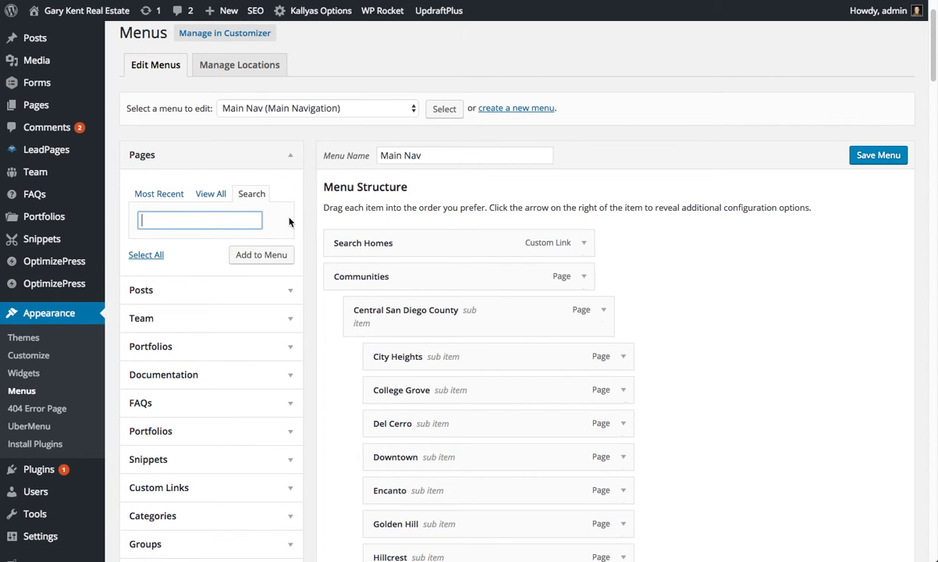
click(159, 193)
scroll(201, 246, down, 4)
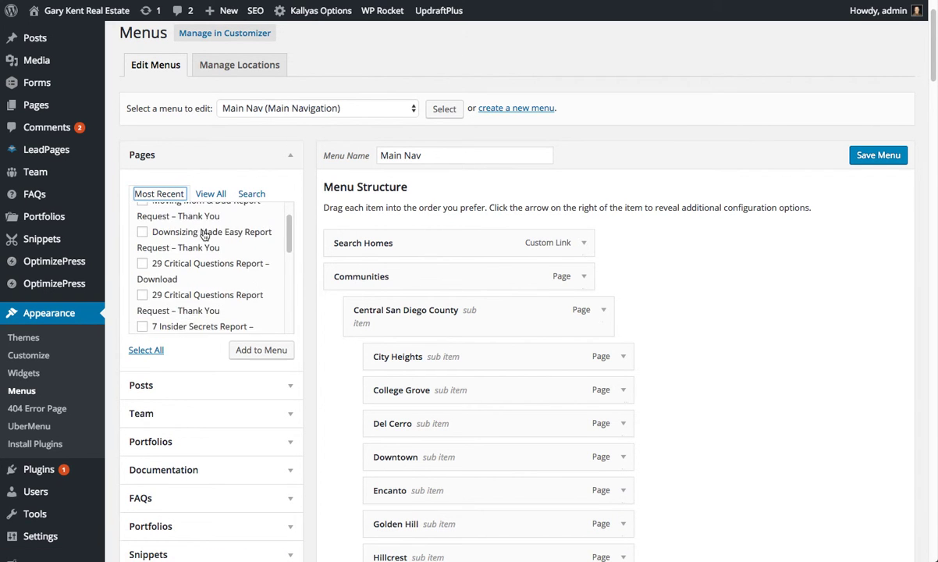
scroll(201, 249, down, 3)
scroll(206, 269, up, 4)
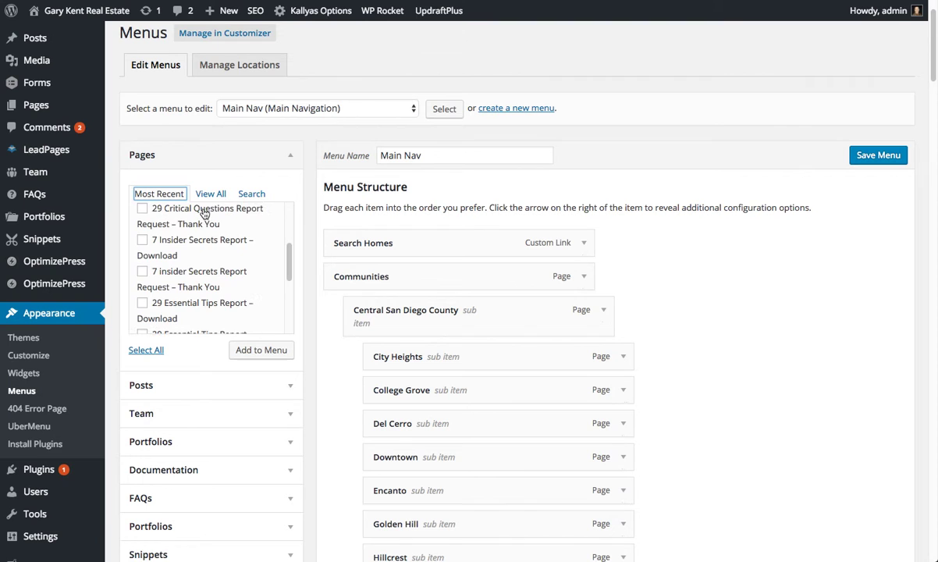
click(205, 194)
scroll(198, 225, down, 2)
scroll(198, 233, up, 2)
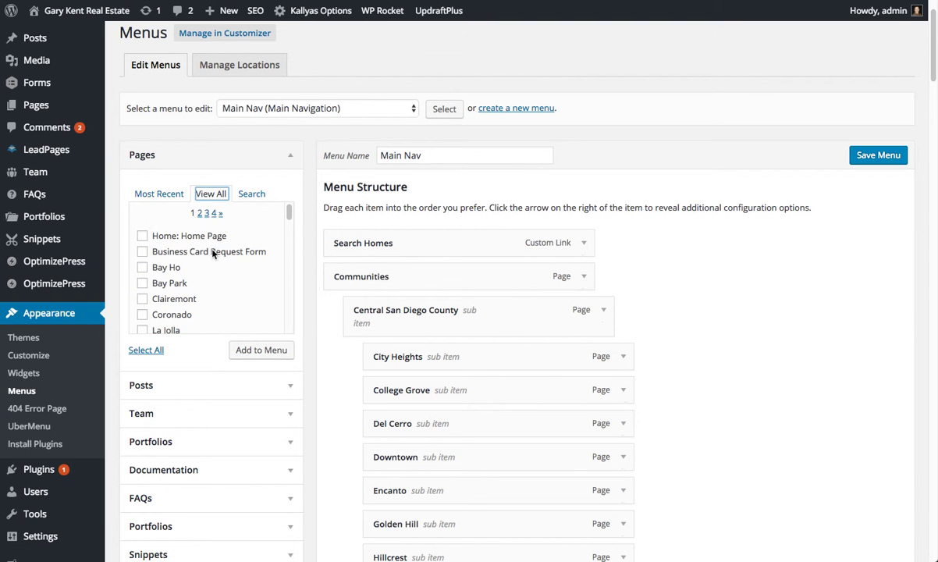
Step: Search the site's pages for "paci" and add the Pacifica page to the menu
click(250, 194)
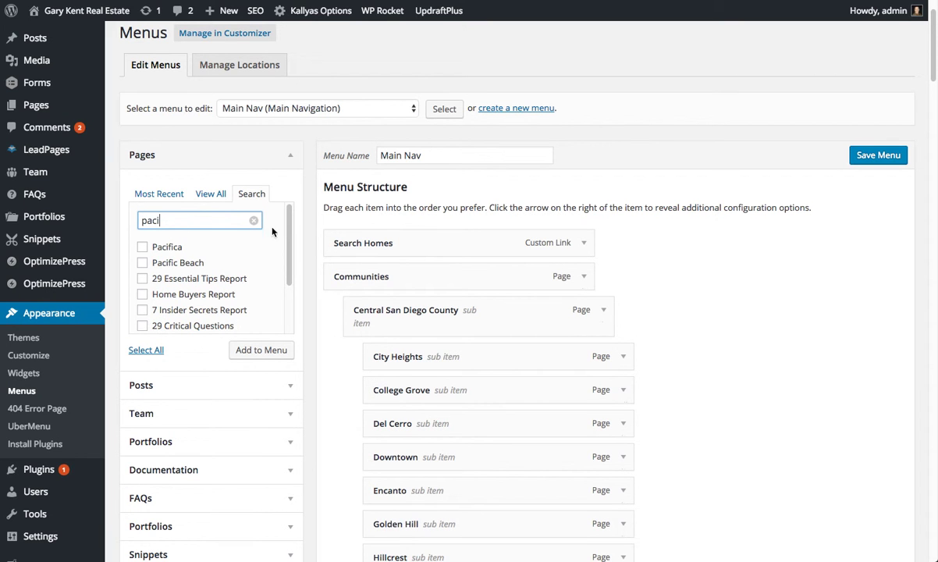
click(143, 248)
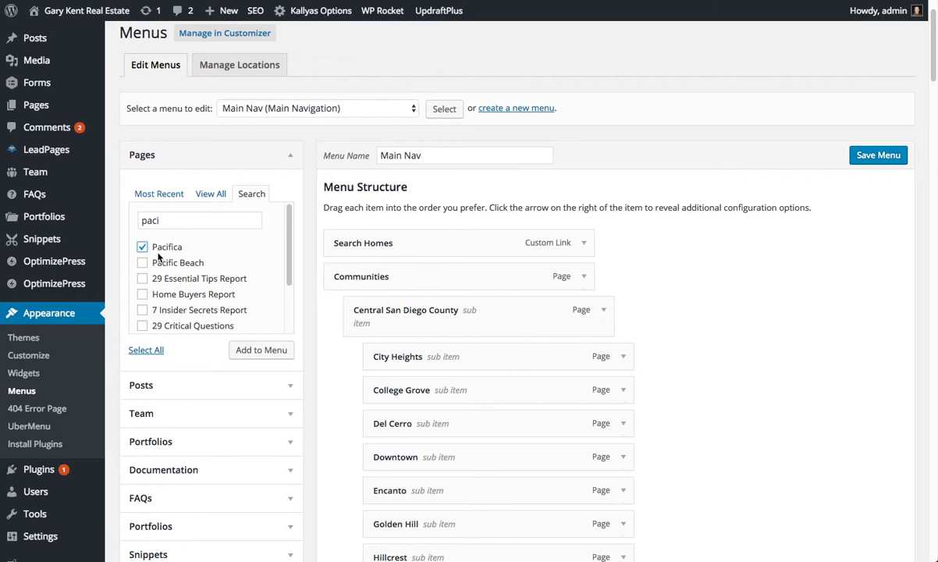
click(258, 351)
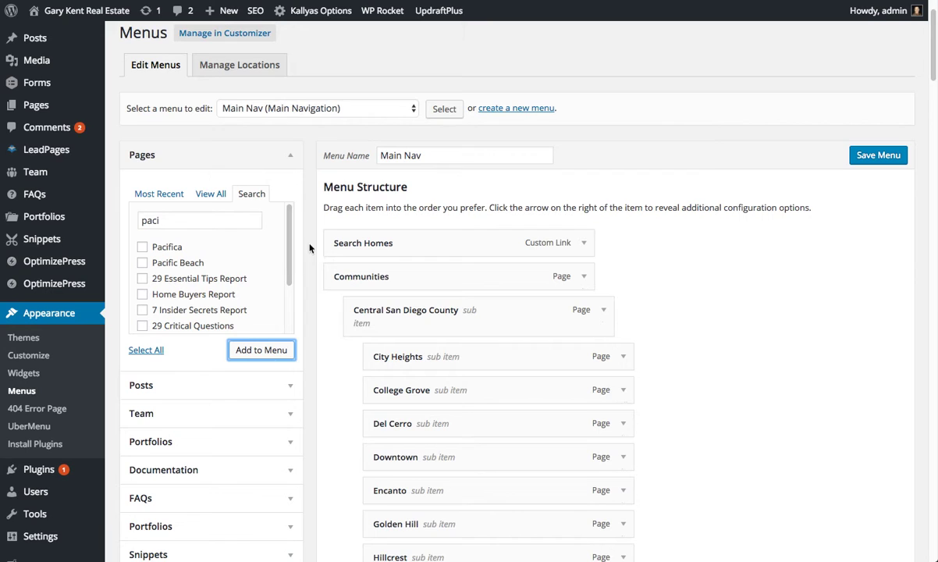
Step: Move the new Pacifica item from the end of the menu structure to directly beneath Pacific Beach as its sub item
scroll(492, 245, down, 14)
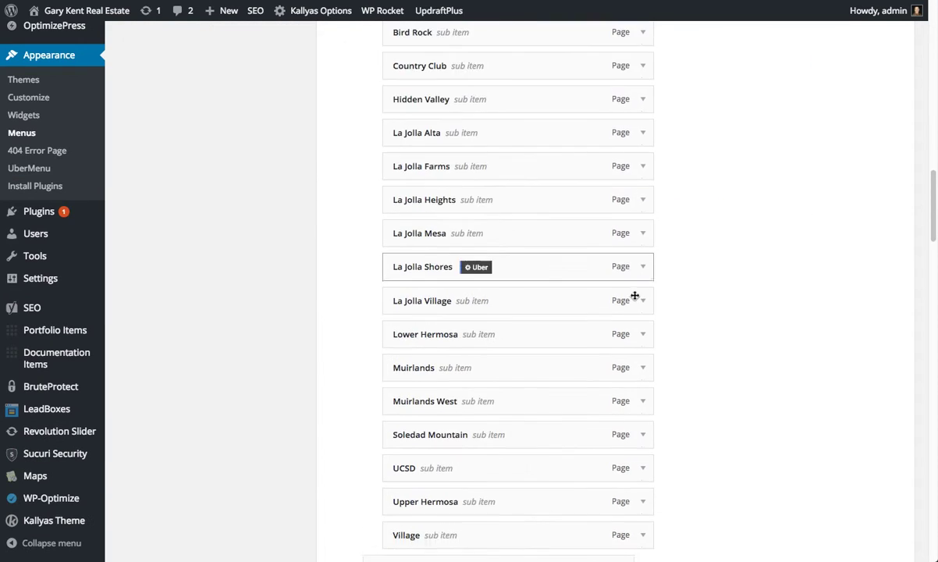
scroll(634, 296, down, 20)
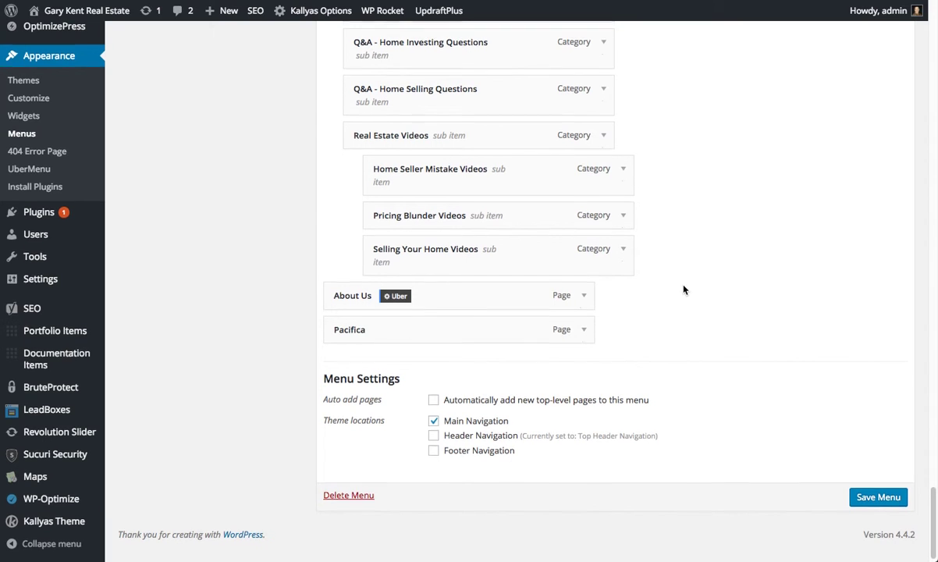
scroll(682, 289, up, 1)
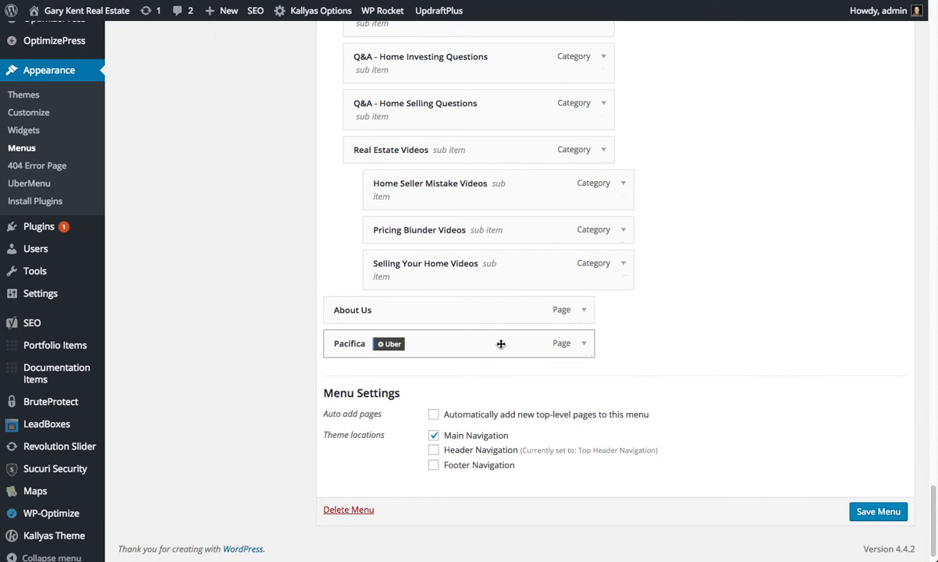
drag(494, 346, 555, 362)
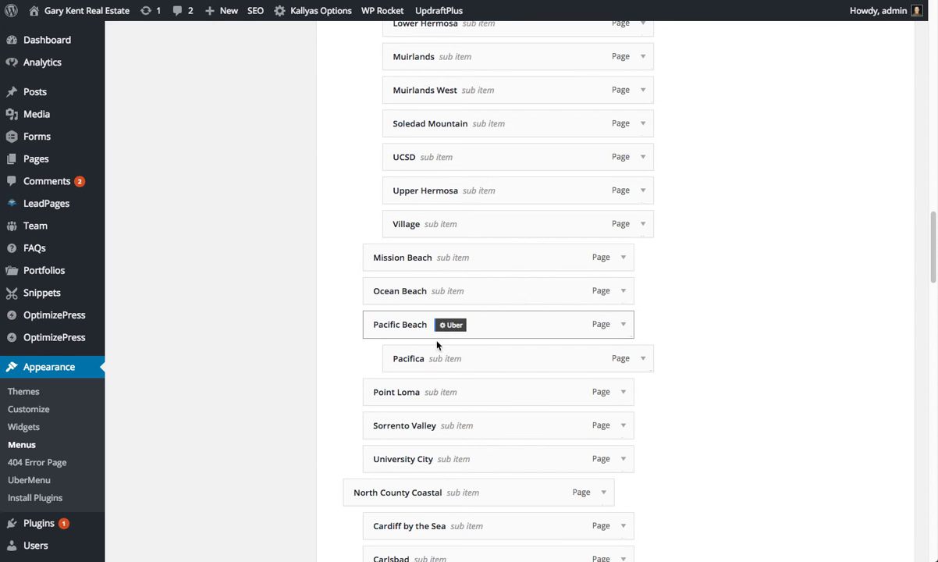
Step: Open the UberMenu settings of the Pacific Beach menu item and check that they belong to Pacifica's parent item
click(443, 327)
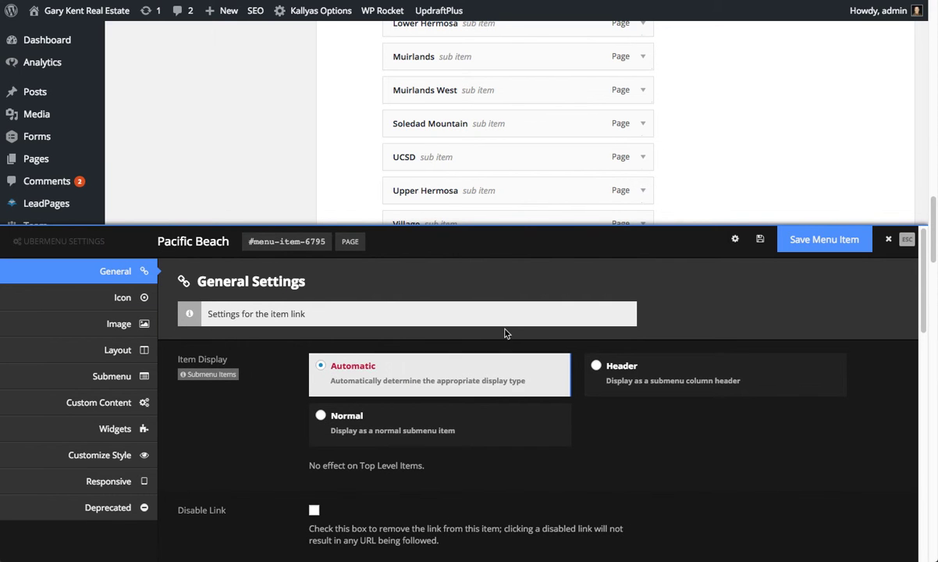
scroll(729, 162, down, 3)
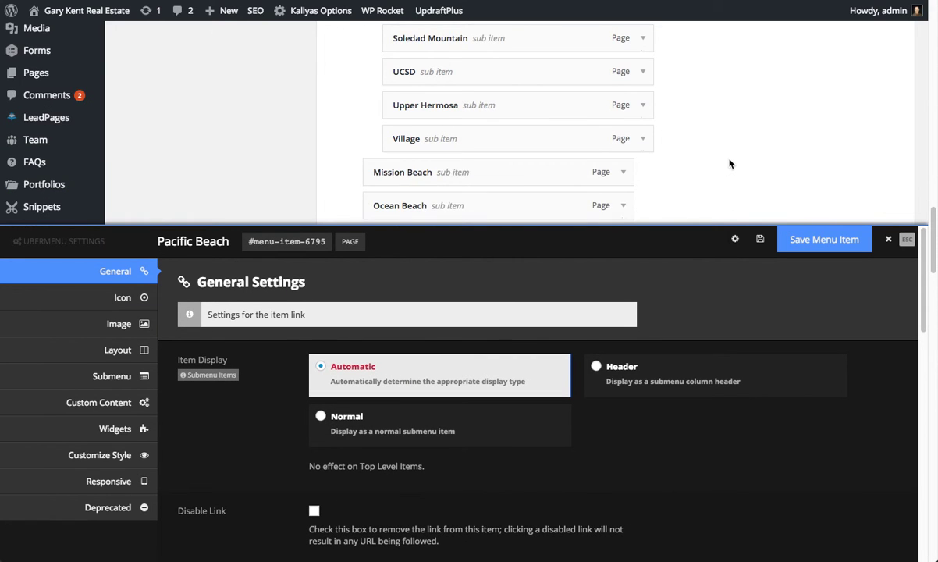
scroll(674, 163, down, 3)
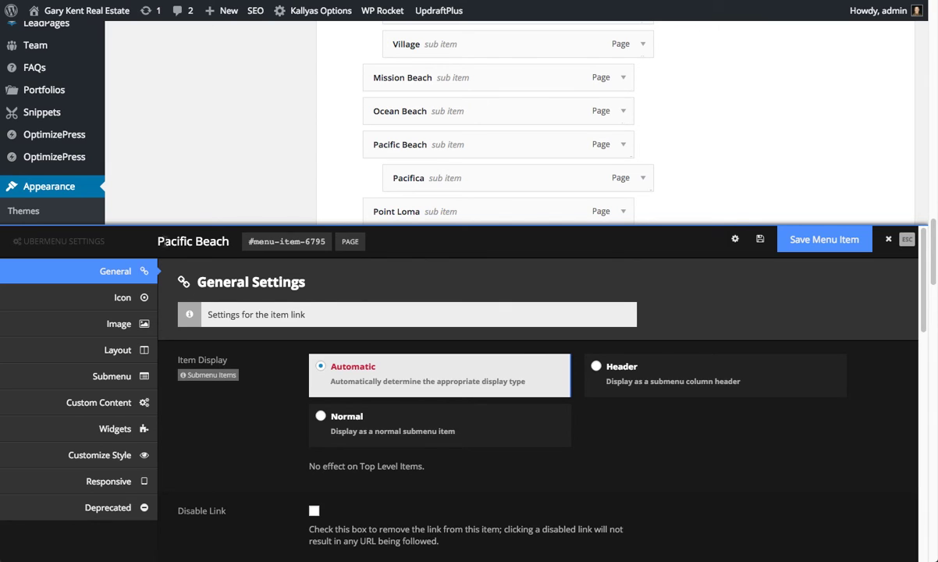
drag(157, 241, 242, 243)
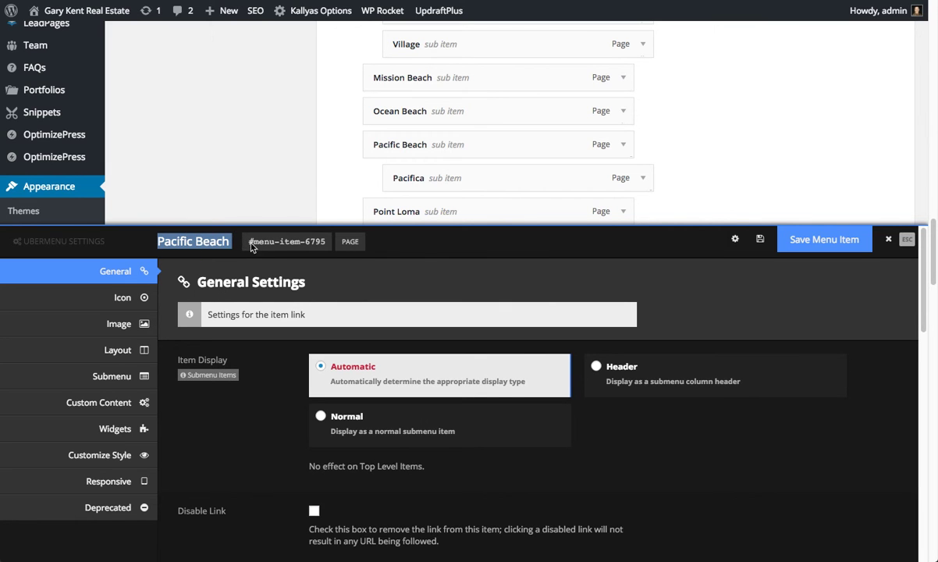
click(373, 150)
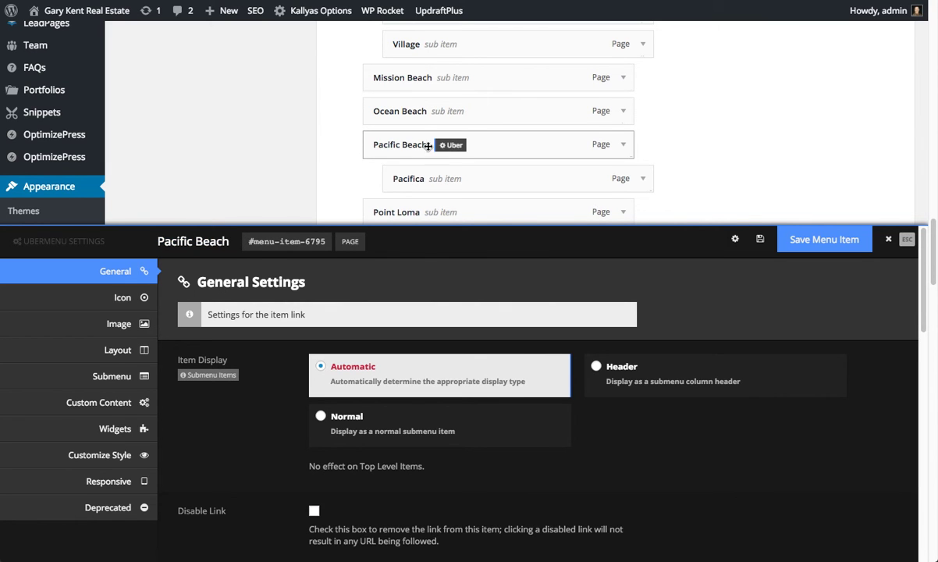
click(450, 146)
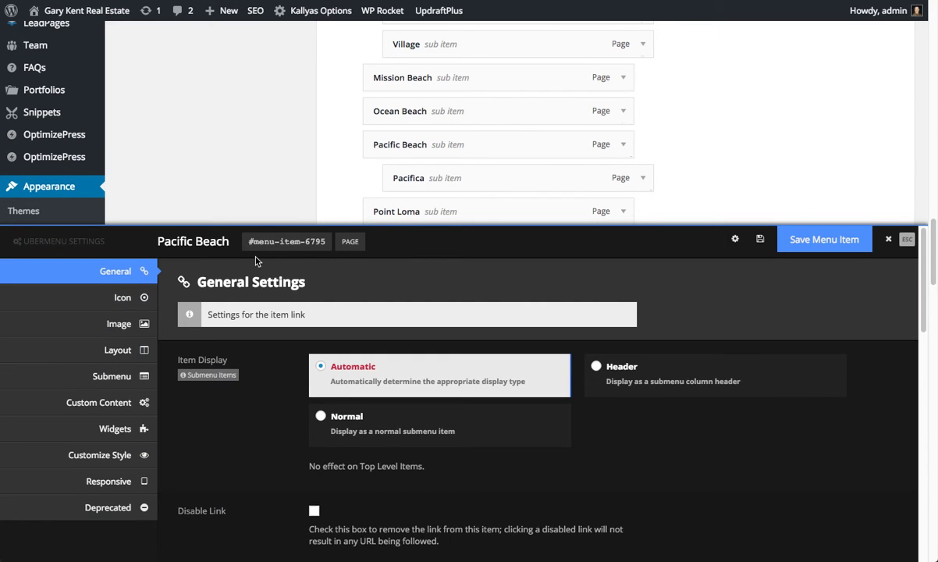
Step: Set Pacific Beach's submenu type to Flyout Submenu, save the menu item and close its settings
click(121, 380)
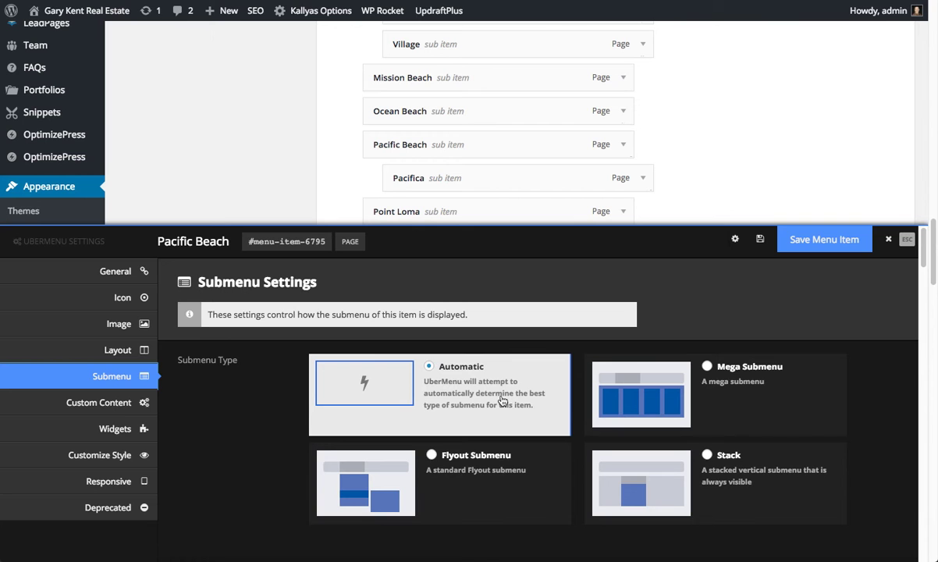
scroll(434, 461, down, 1)
click(433, 450)
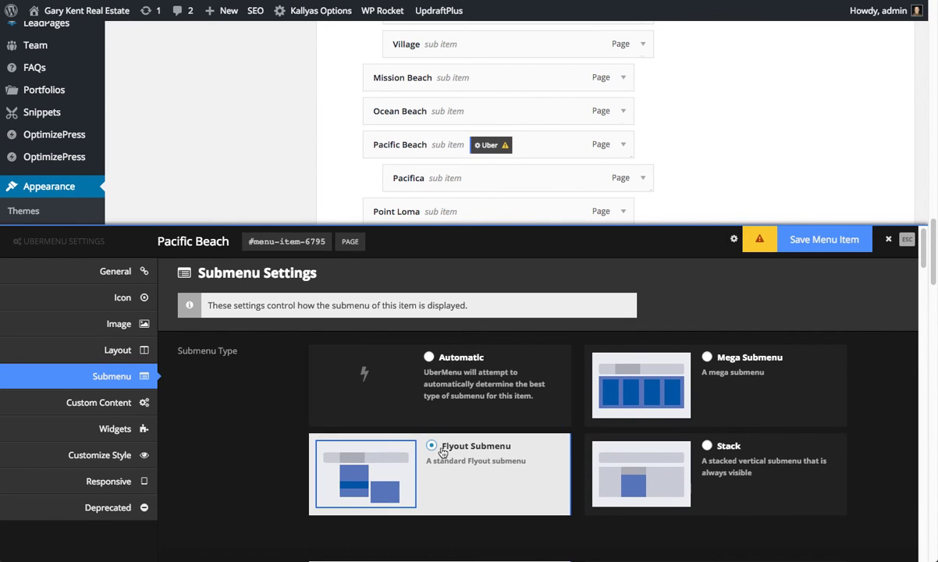
mouse_move(760, 240)
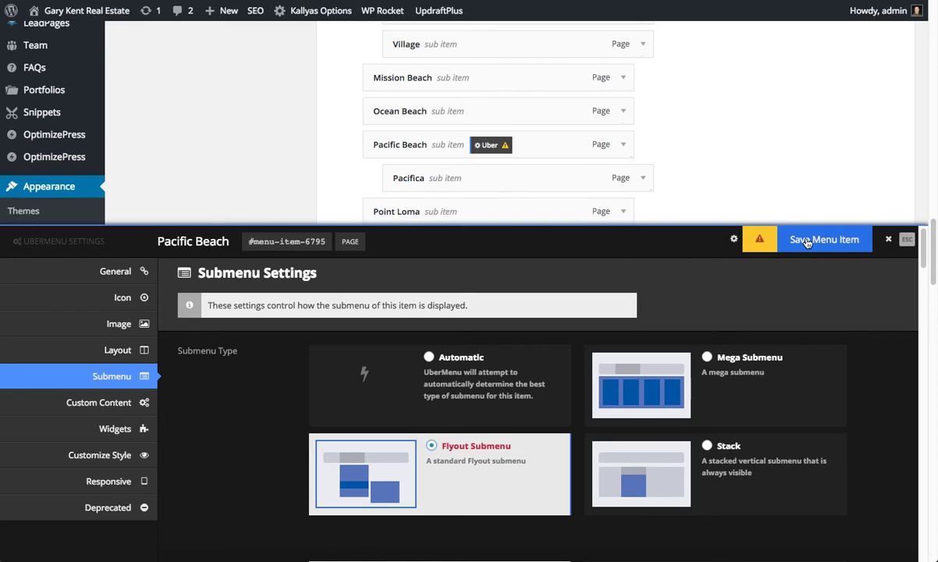
click(806, 242)
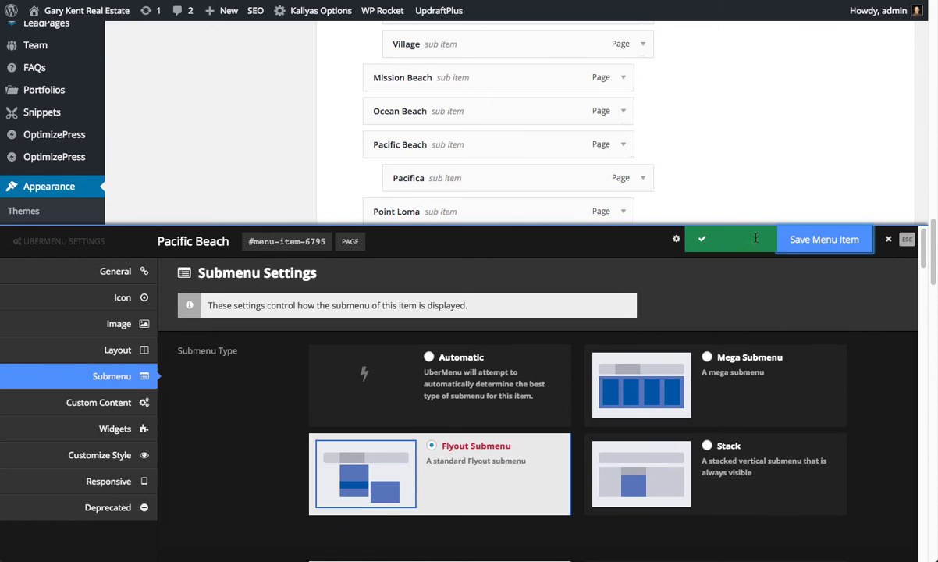
scroll(885, 241, down, 2)
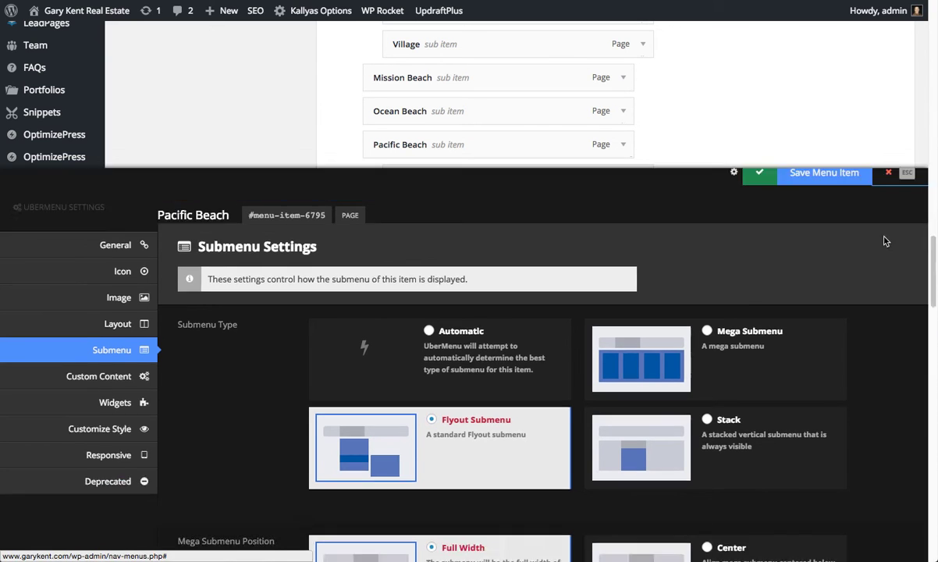
key(Escape)
Step: Save the whole Main Nav menu and check the update notice
scroll(839, 238, down, 8)
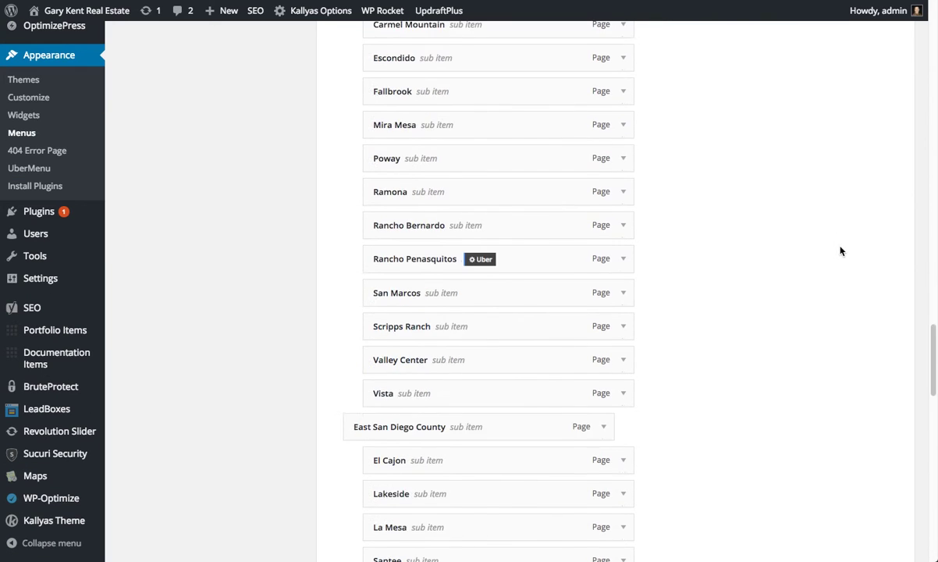
scroll(841, 250, down, 15)
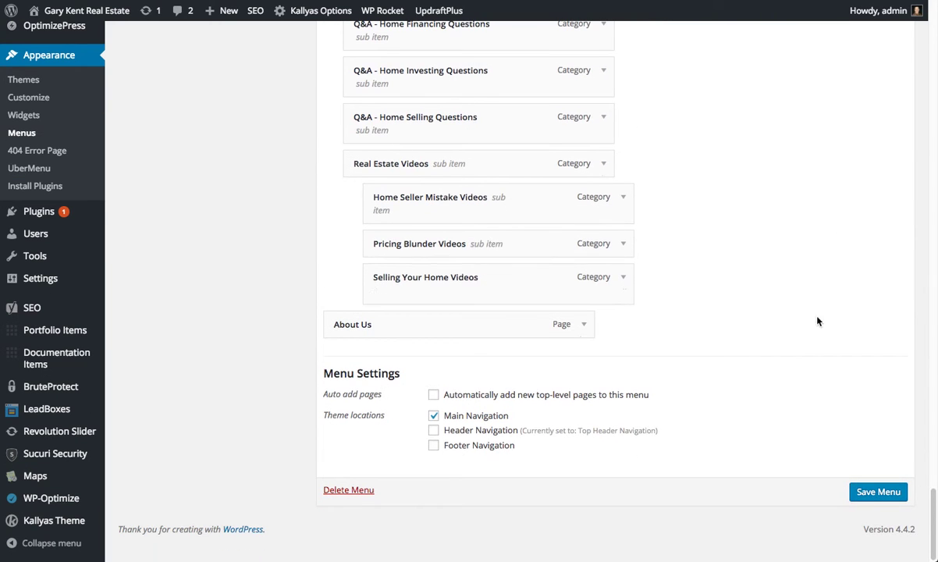
click(872, 496)
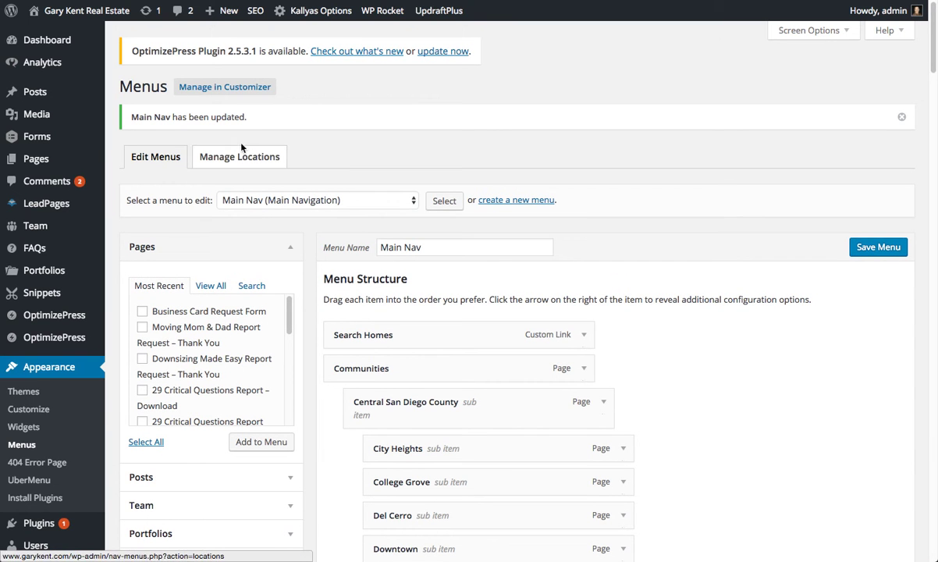
click(238, 156)
drag(130, 117, 274, 118)
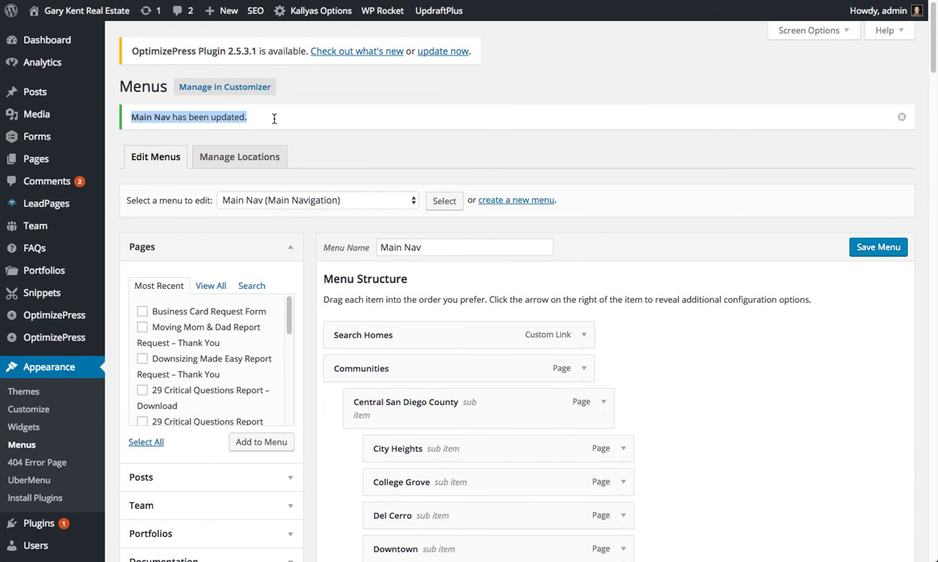
Step: Switch to the live site's home page and clear the entire WP Rocket cache
click(274, 119)
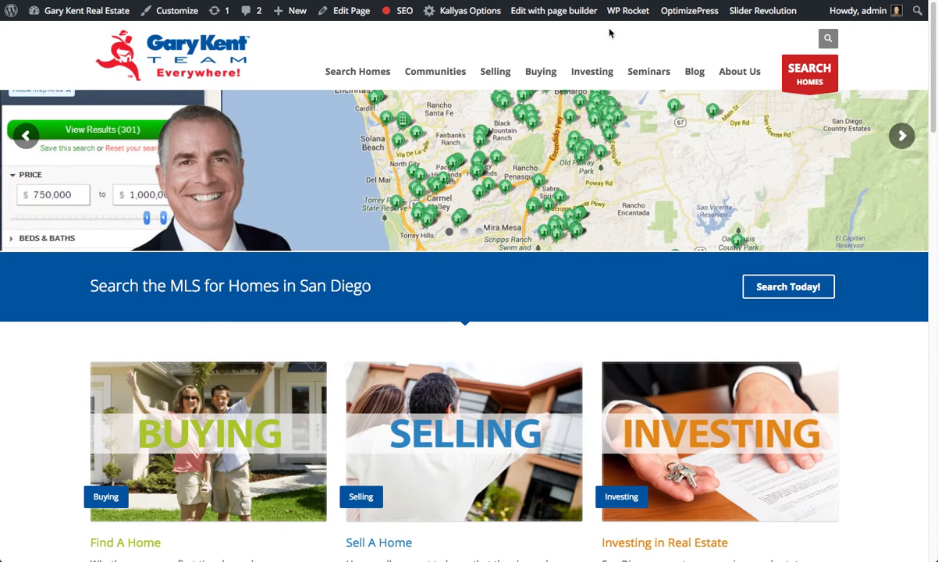
mouse_move(628, 13)
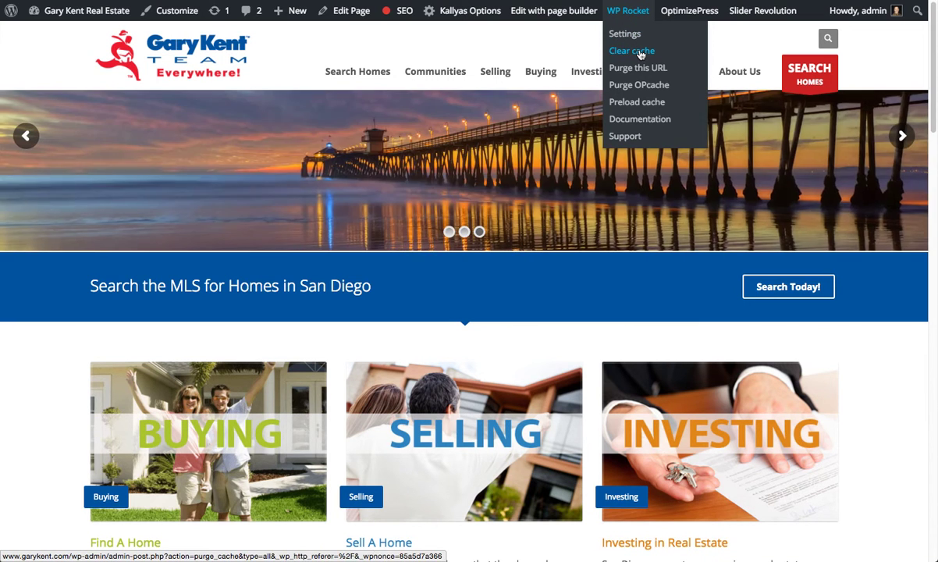
click(639, 52)
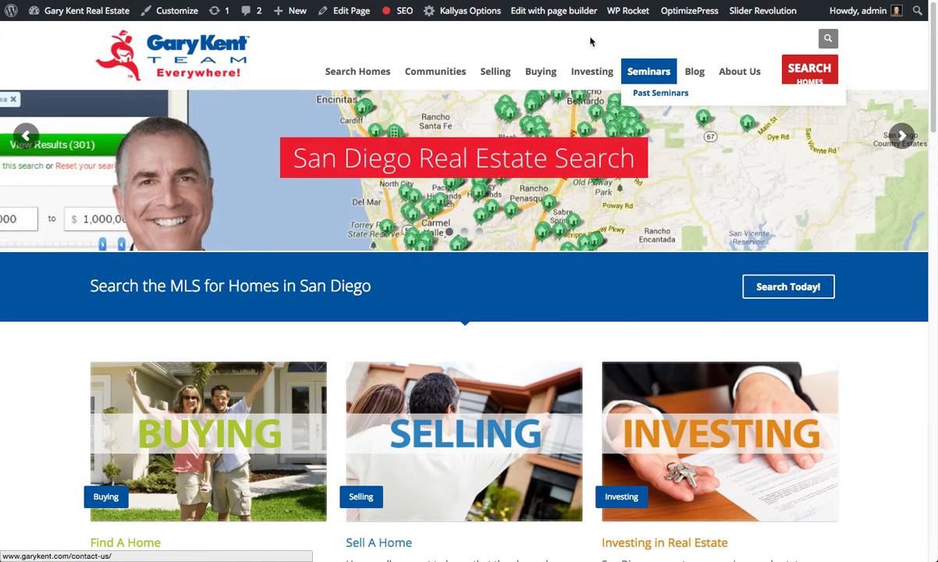
Step: Open the Pacifica page from the Pacific Beach flyout under Communities on the live site and look over its content
mouse_move(461, 70)
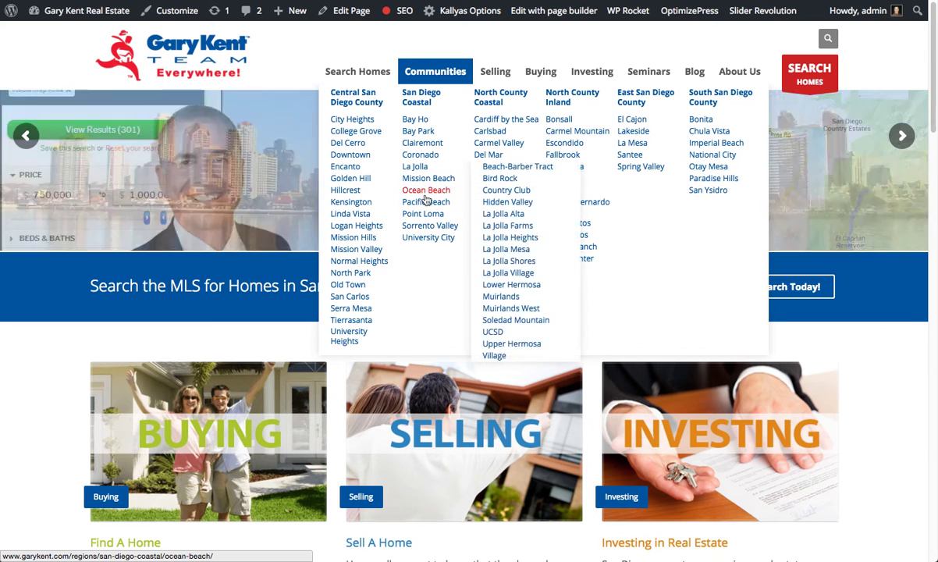
mouse_move(426, 202)
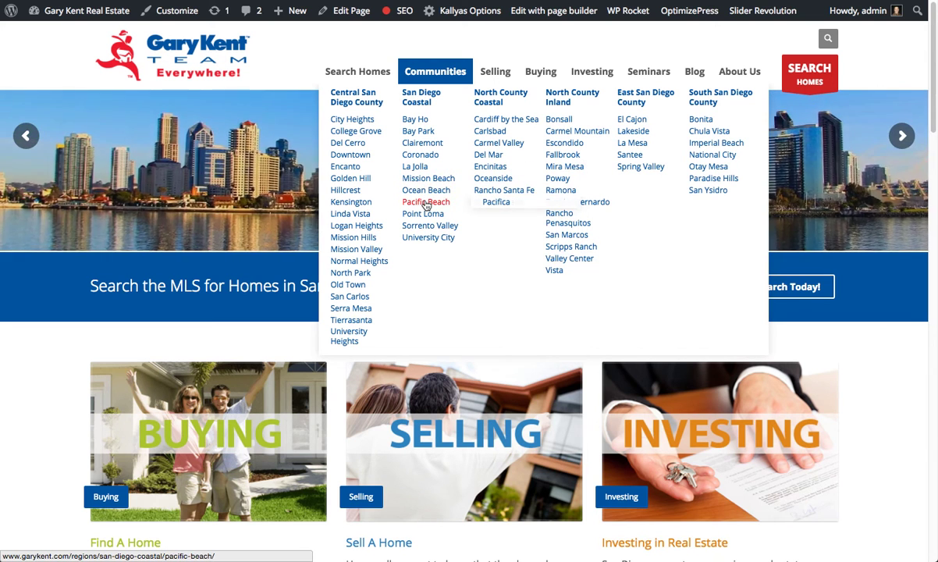
click(498, 205)
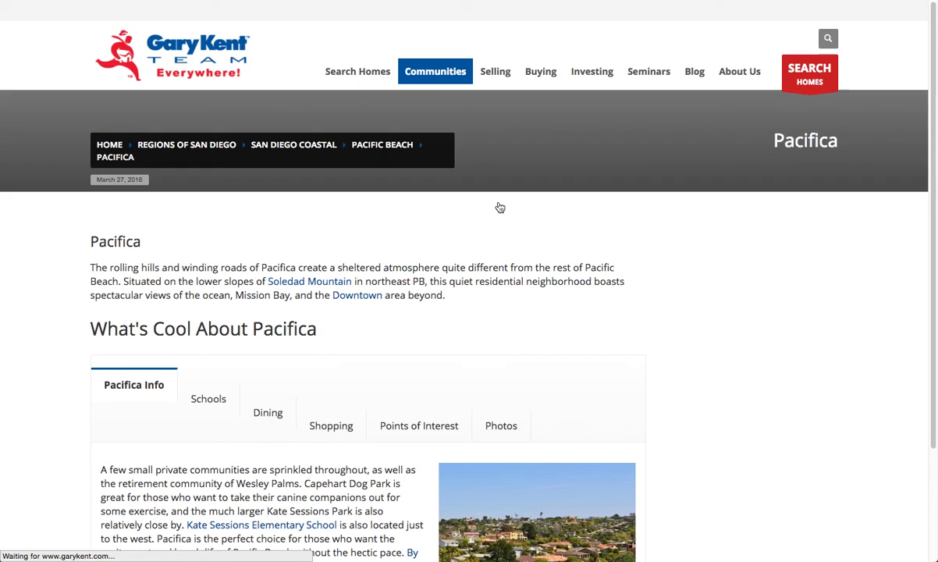
scroll(328, 265, down, 3)
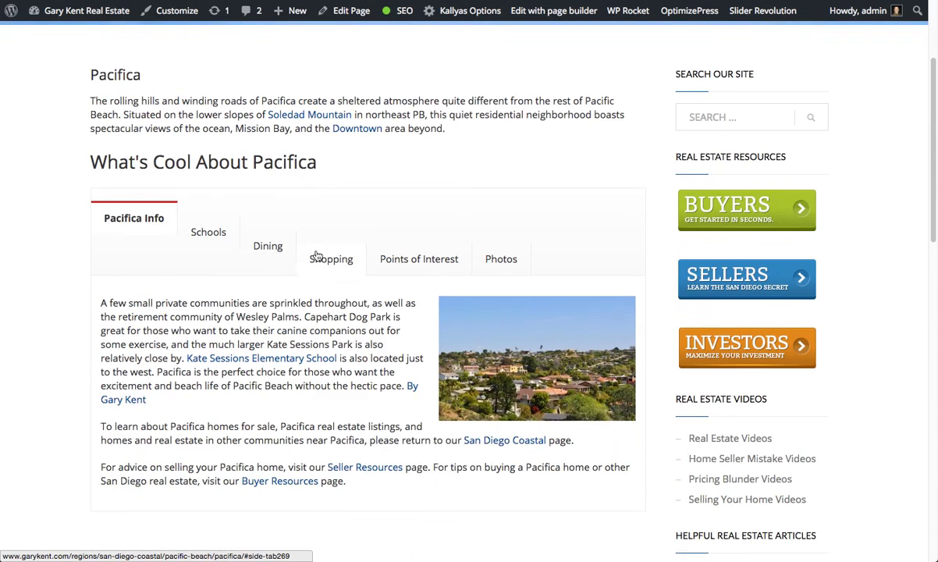
scroll(318, 261, up, 3)
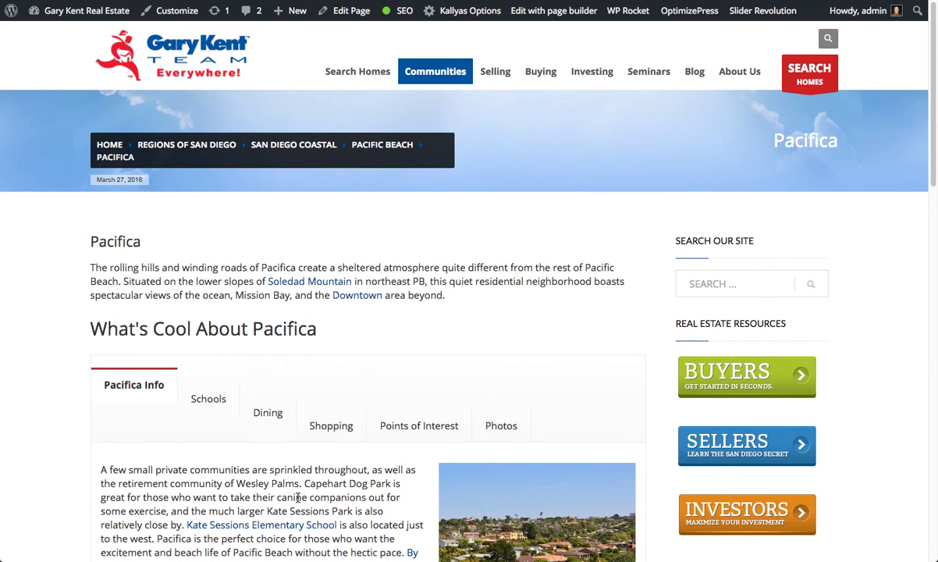